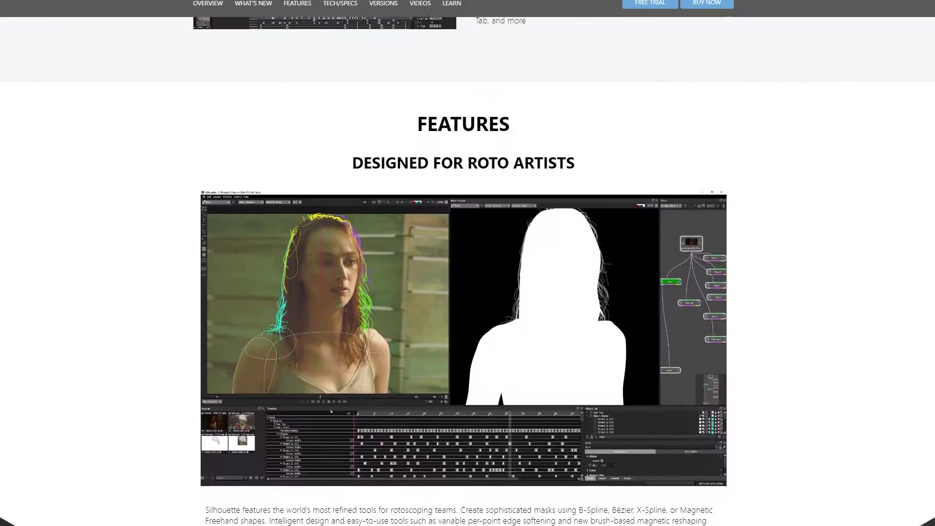
Scroll the Silhouette product page down to the Features section for roto artists.
{"action": "scroll", "coordinate": [467, 270], "scroll_direction": "down", "scroll_amount": 3}
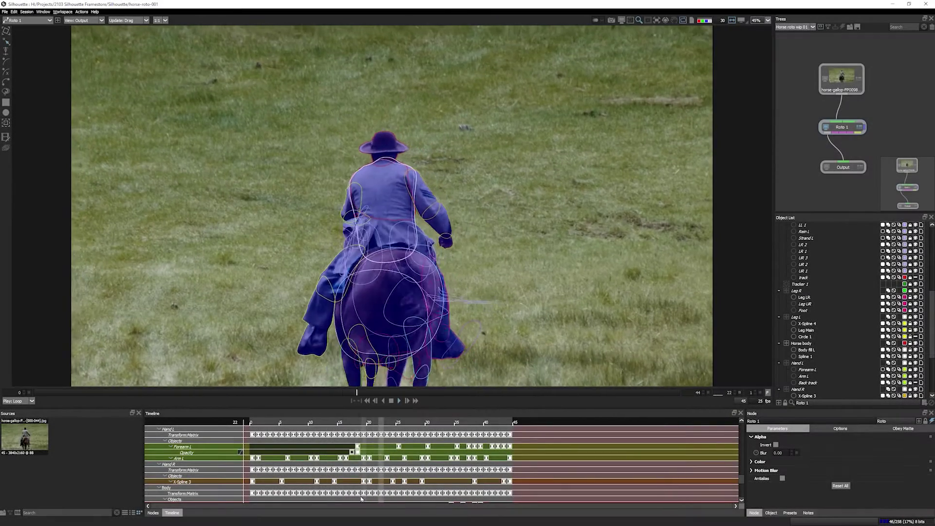
Change the Play mode from Loop to Bounce and save the horse roto project.
{"action": "left_click", "coordinate": [32, 401]}
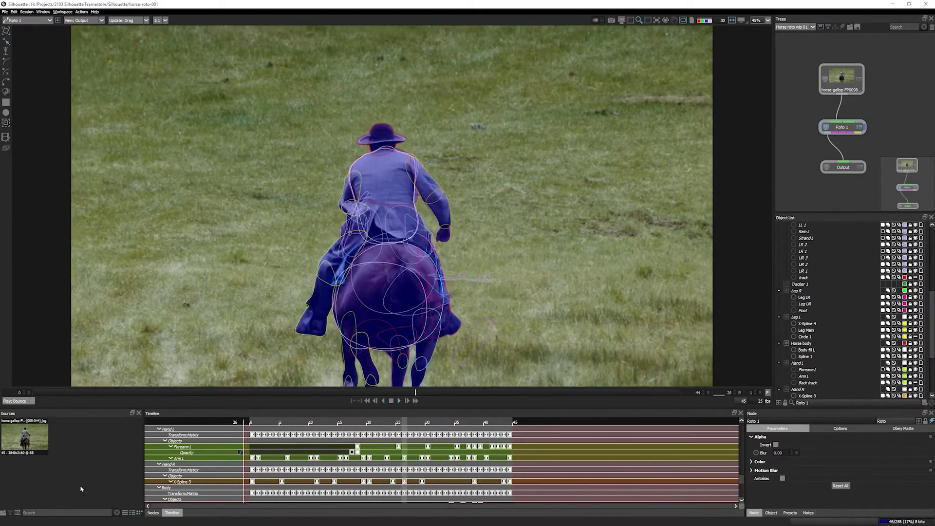
{"action": "left_click", "coordinate": [5, 11]}
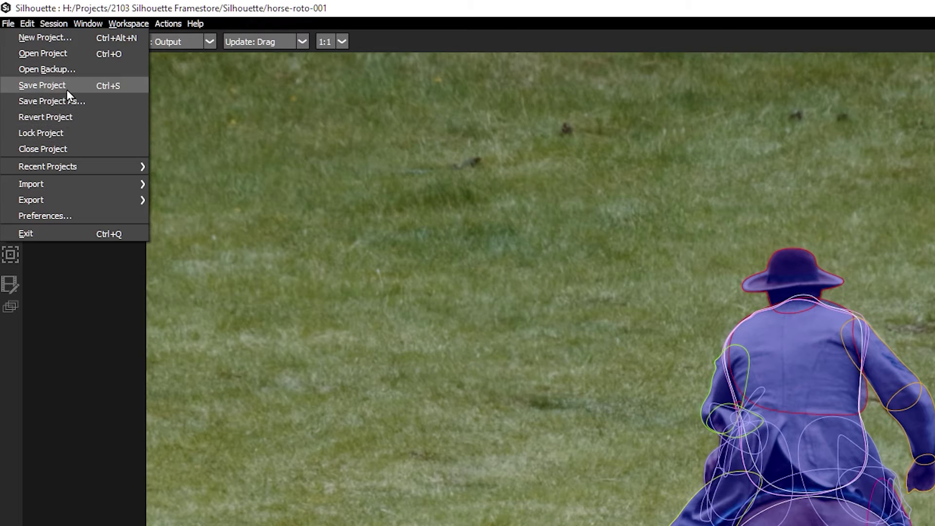
{"action": "left_click", "coordinate": [68, 87]}
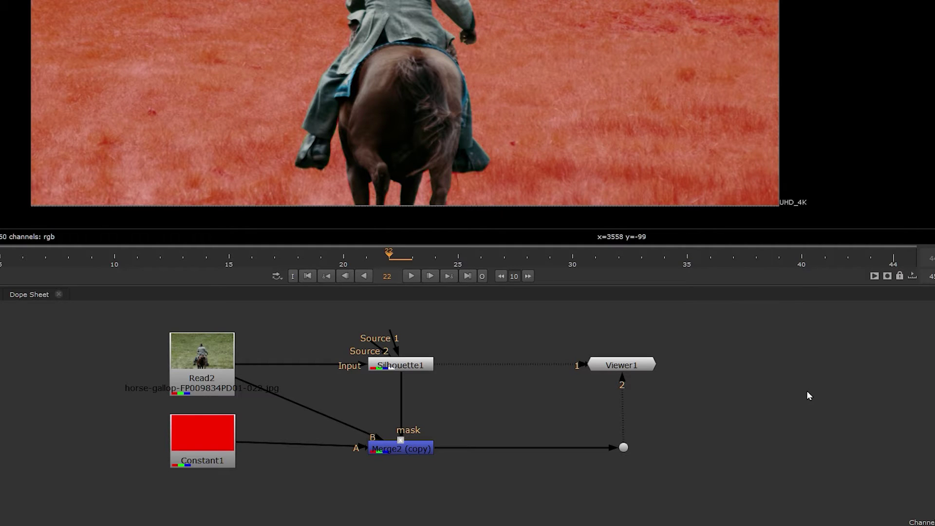
Set Silhouette1 to render Roto, view its alpha matte, and play the shot.
{"action": "left_click", "coordinate": [415, 368]}
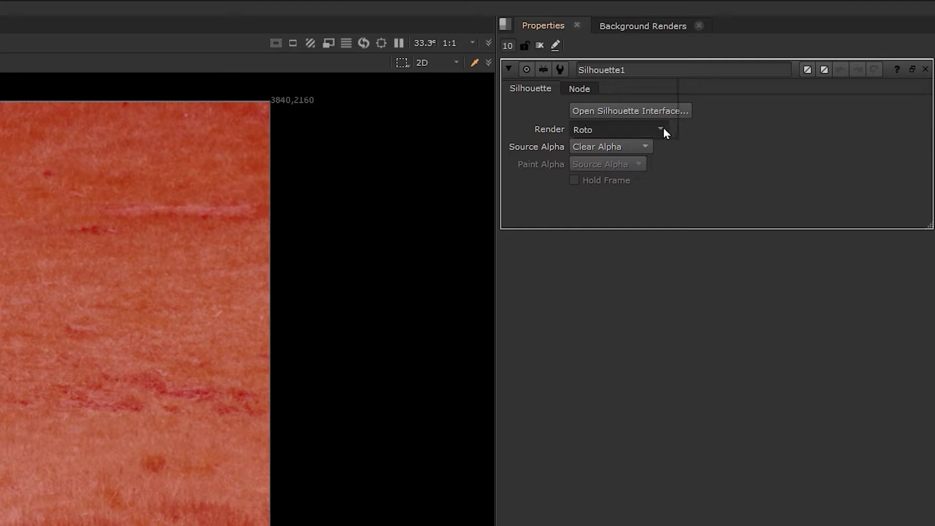
{"action": "left_click", "coordinate": [792, 75]}
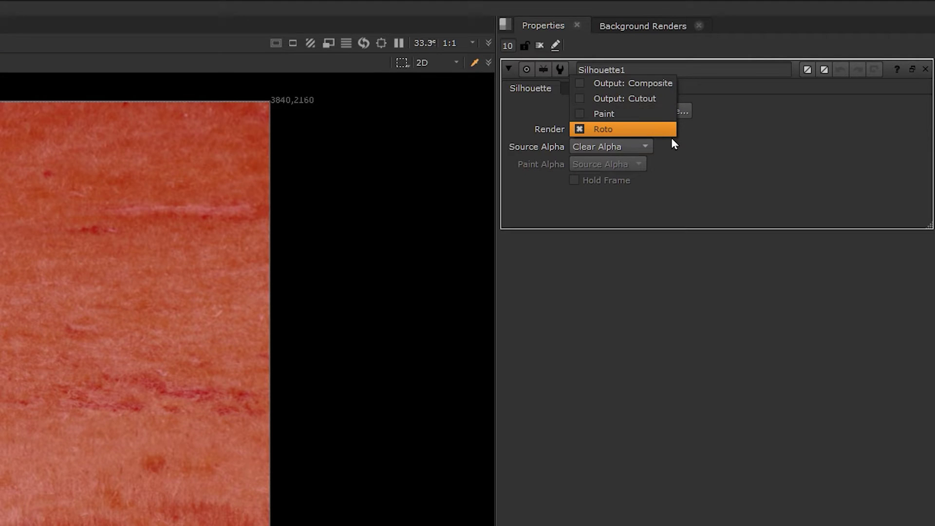
{"action": "left_click", "coordinate": [663, 133]}
{"action": "key", "text": "1"}
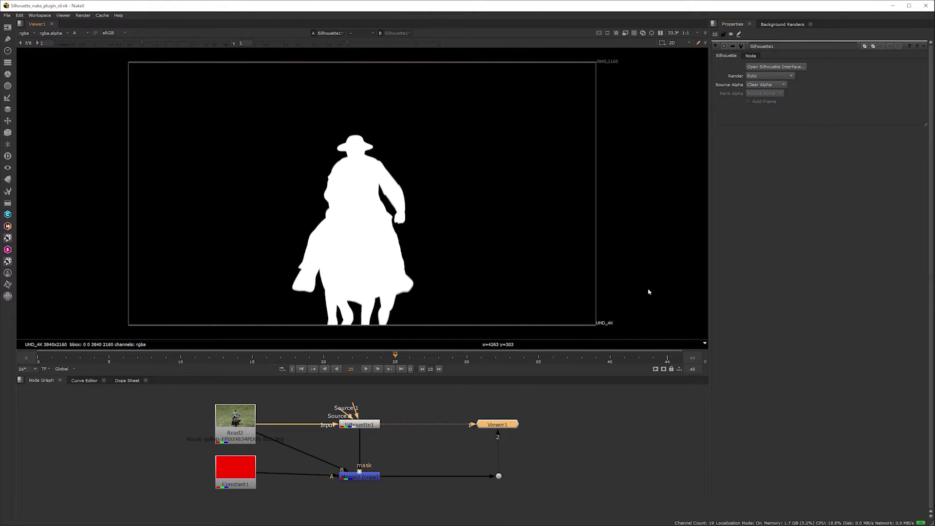
{"action": "left_click", "coordinate": [365, 369]}
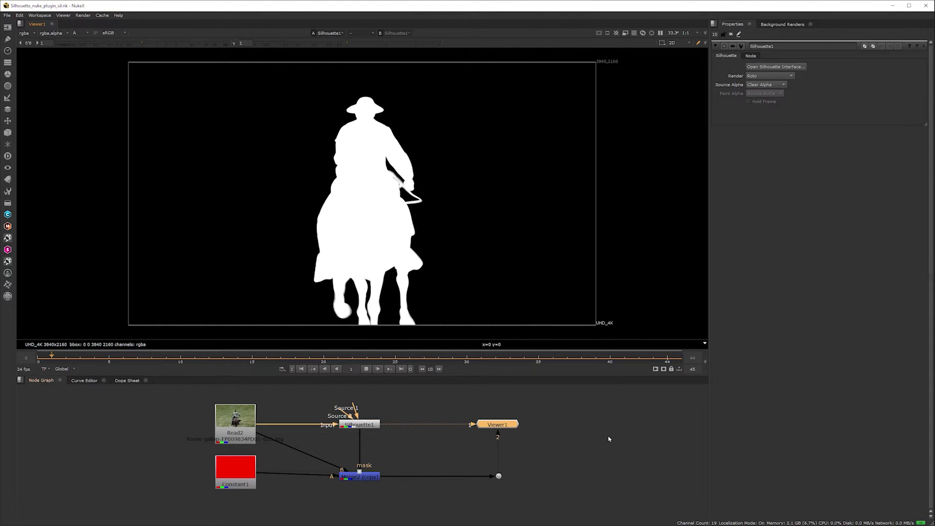
{"action": "scroll", "coordinate": [355, 311], "scroll_direction": "up", "scroll_amount": 5}
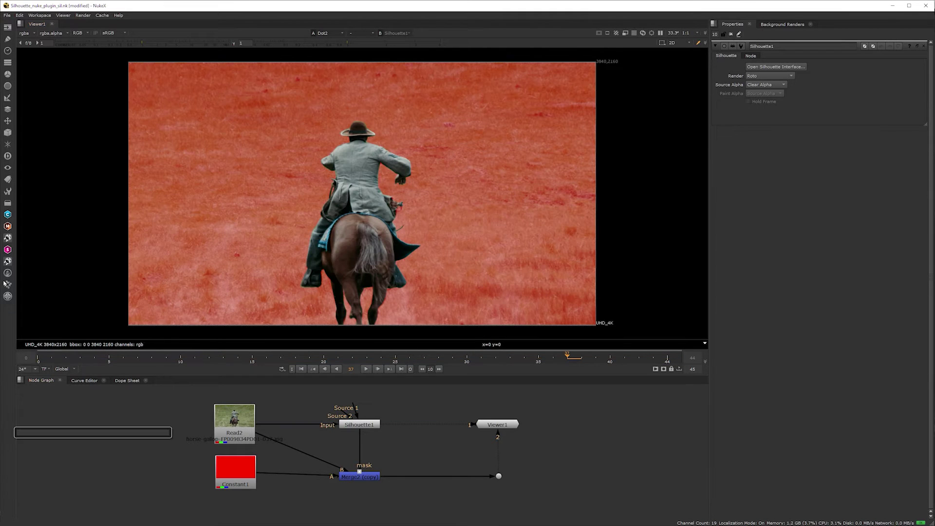
Create a Silhouette2 node via 'sil' beside Read2 and launch its Silhouette interface.
{"action": "type", "text": "silh"}
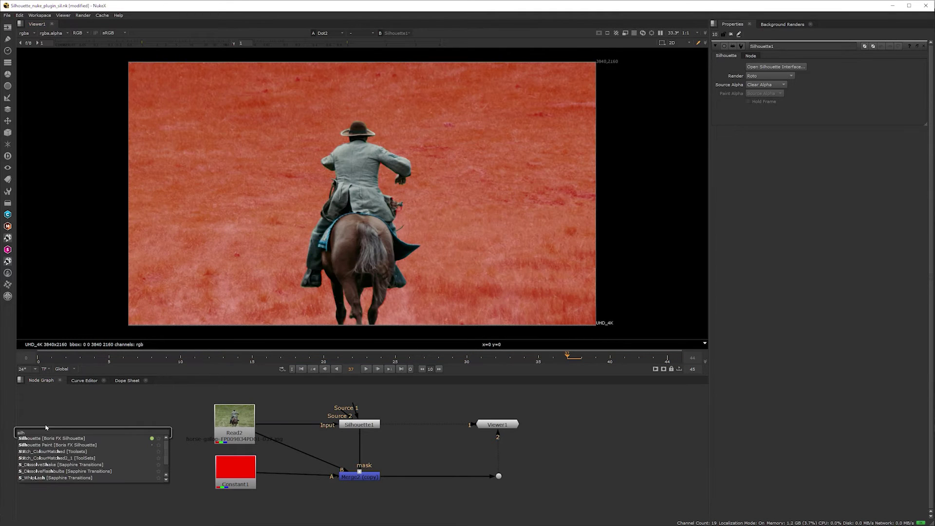
{"action": "key", "text": "Return"}
{"action": "left_click_drag", "start_coordinate": [61, 407], "coordinate": [134, 428]}
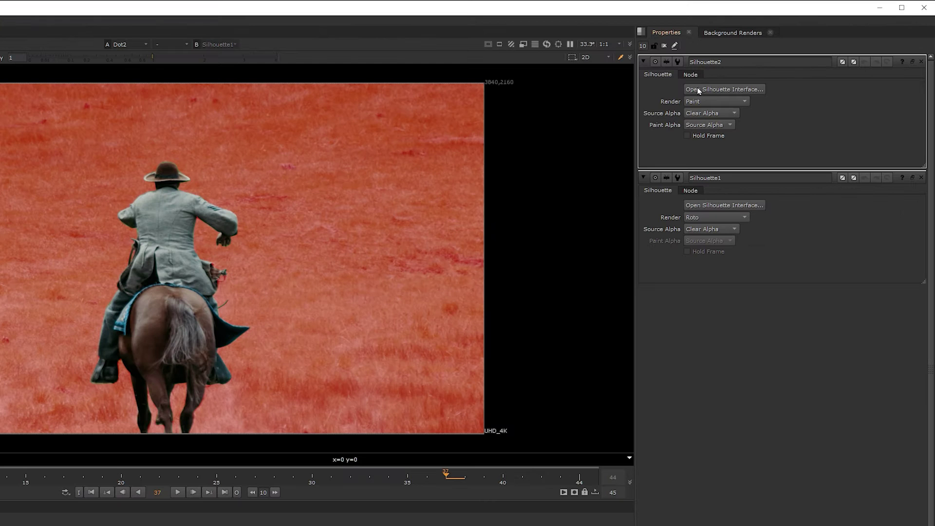
{"action": "left_click", "coordinate": [699, 91]}
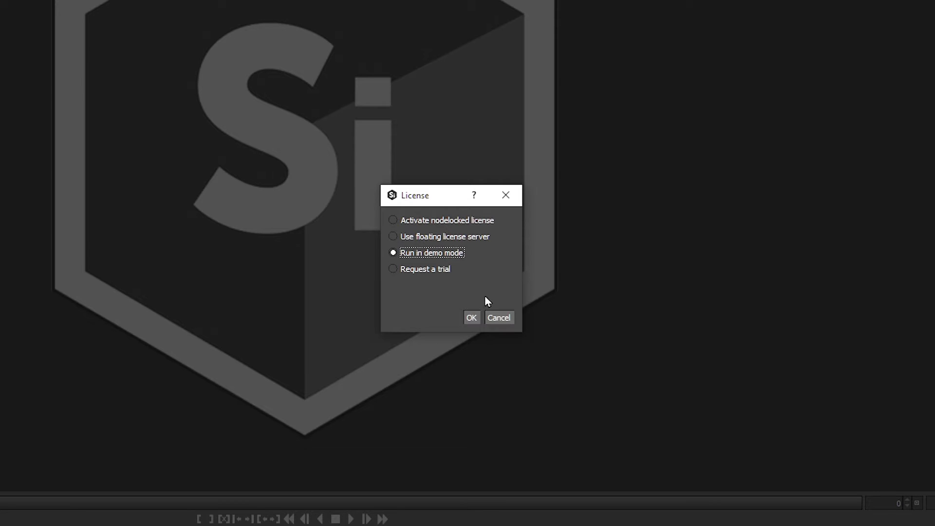
Continue in demo mode, open project.sfx, and bring up the File menu.
{"action": "left_click", "coordinate": [470, 318]}
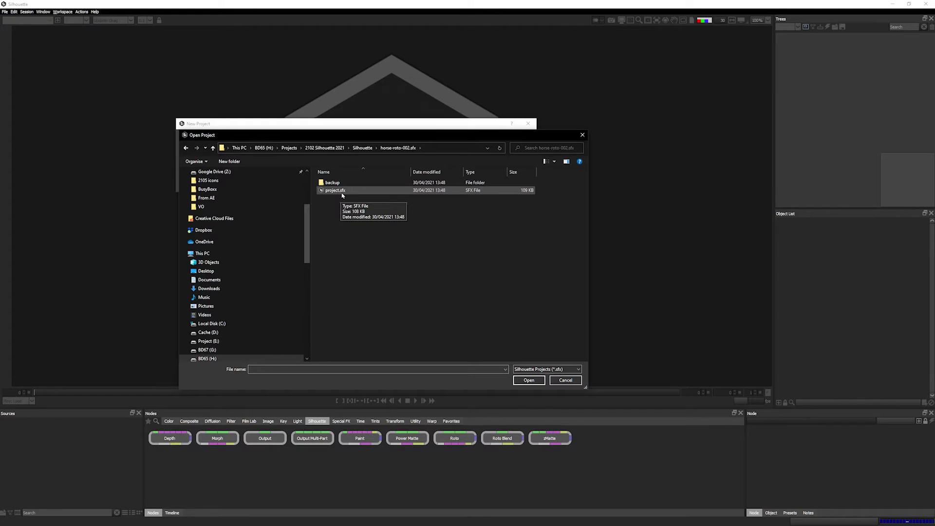
{"action": "double_click", "coordinate": [341, 191]}
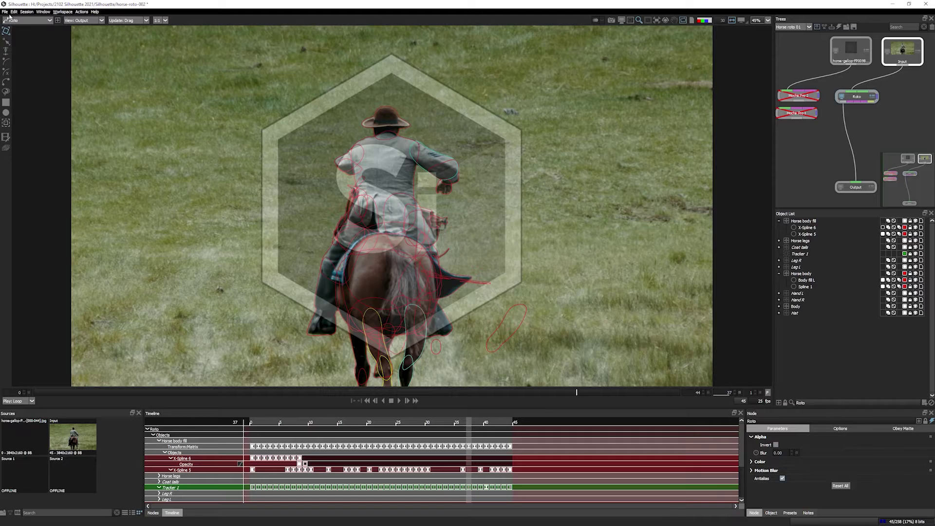
{"action": "left_click", "coordinate": [5, 12]}
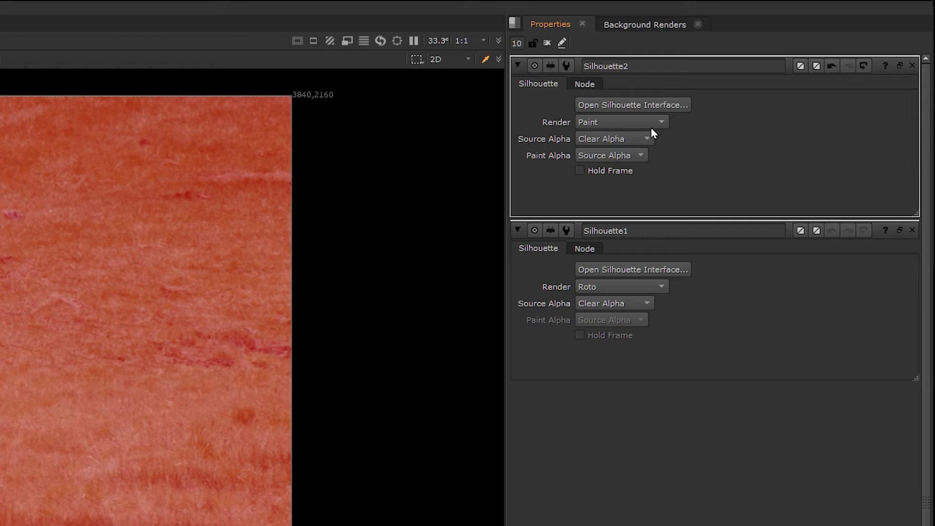
Switch Silhouette2's Render mode from Paint to Roto.
{"action": "left_click", "coordinate": [657, 122]}
{"action": "left_click", "coordinate": [644, 141]}
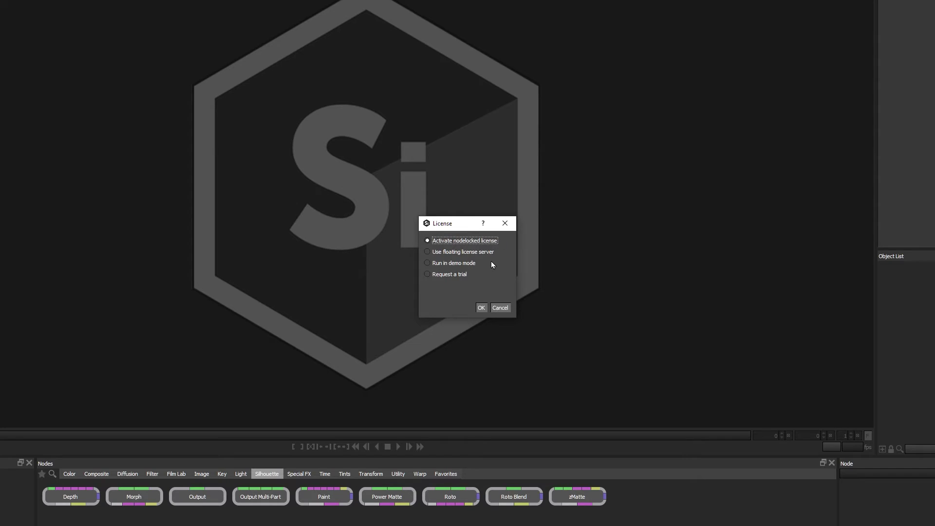
Browse the floating and nodelocked license options and proceed to activation key entry.
{"action": "left_click", "coordinate": [487, 253]}
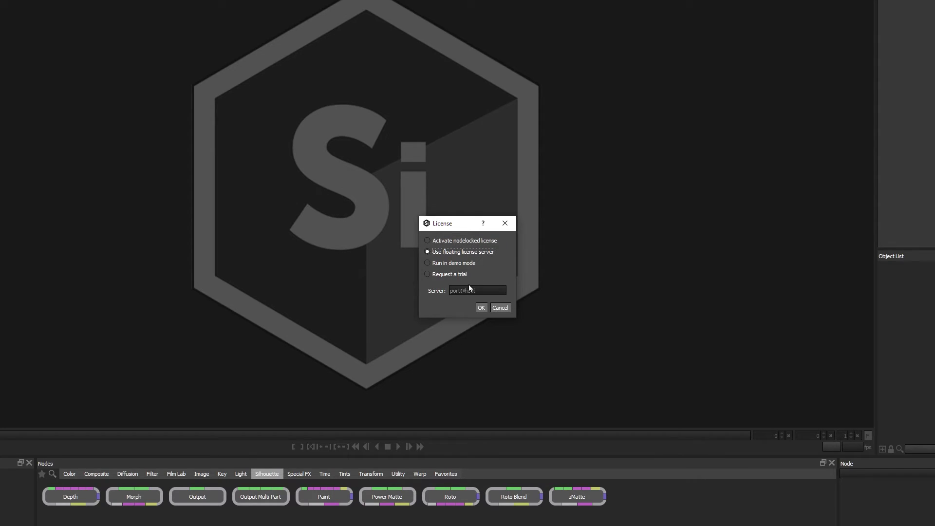
{"action": "left_click", "coordinate": [486, 245]}
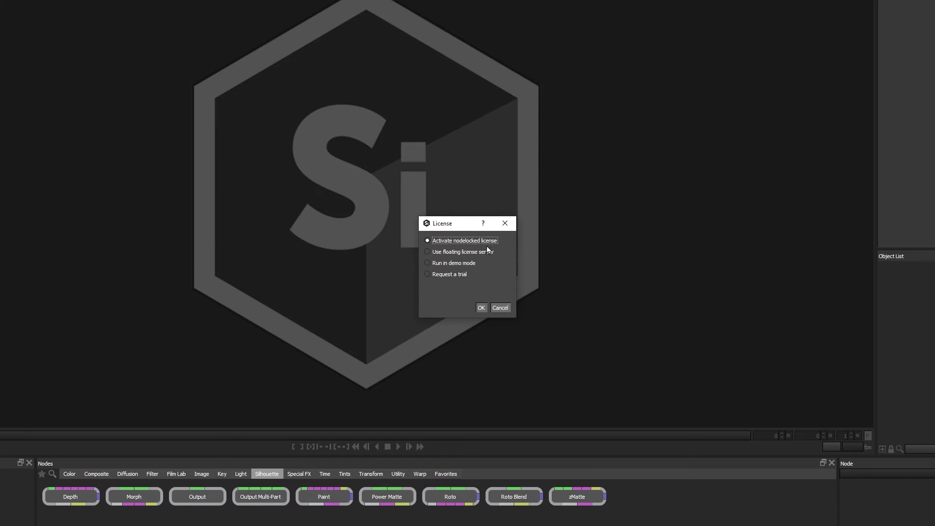
{"action": "left_click", "coordinate": [513, 339]}
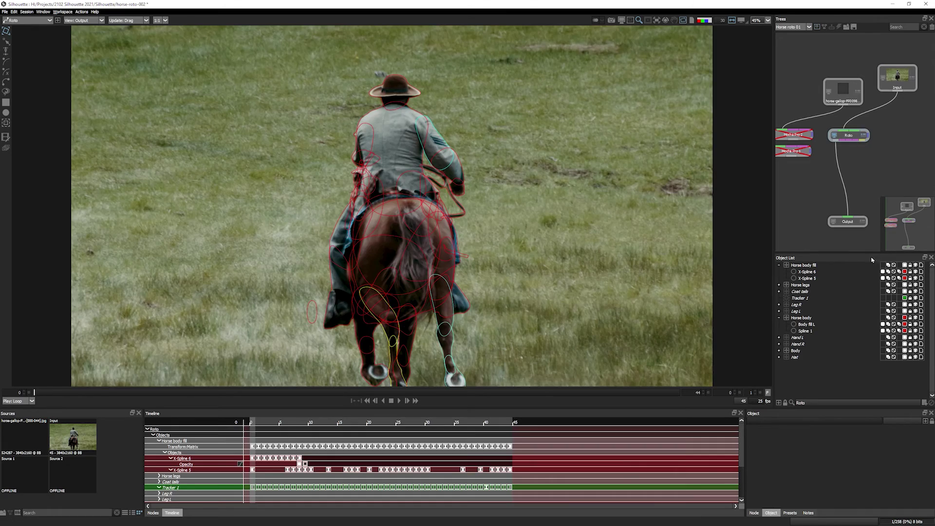
Color the X-Spline 5 and X-Spline 6 shapes yellow.
{"action": "left_click", "coordinate": [807, 272]}
{"action": "left_click", "coordinate": [806, 278], "text": "shift"}
{"action": "left_click", "coordinate": [784, 488]}
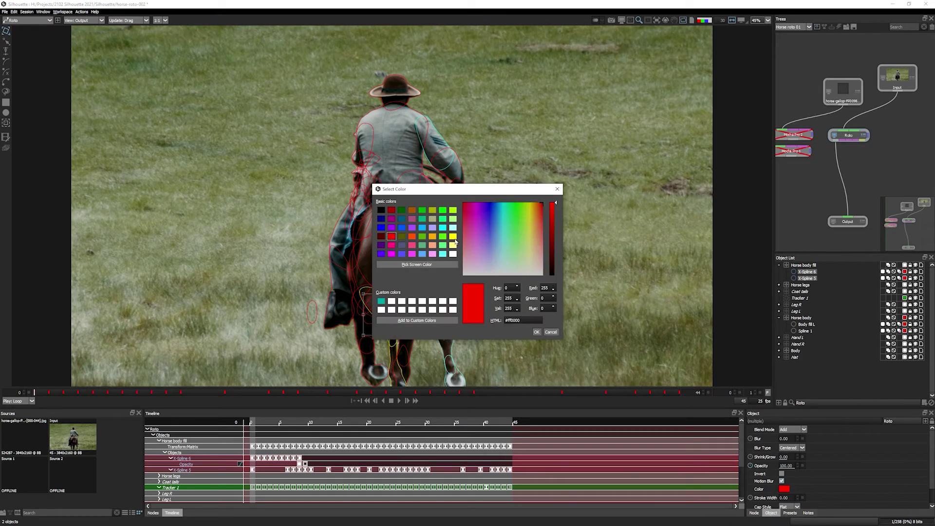
{"action": "left_click", "coordinate": [454, 238]}
{"action": "key", "text": "Return"}
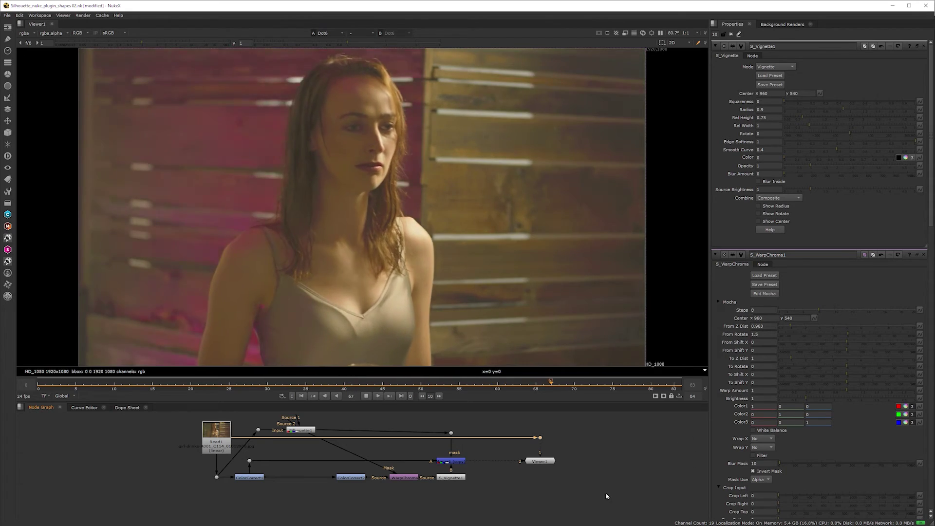
Display the Merge1 output of the woman's graded footage in the Viewer.
{"action": "key", "text": "2"}
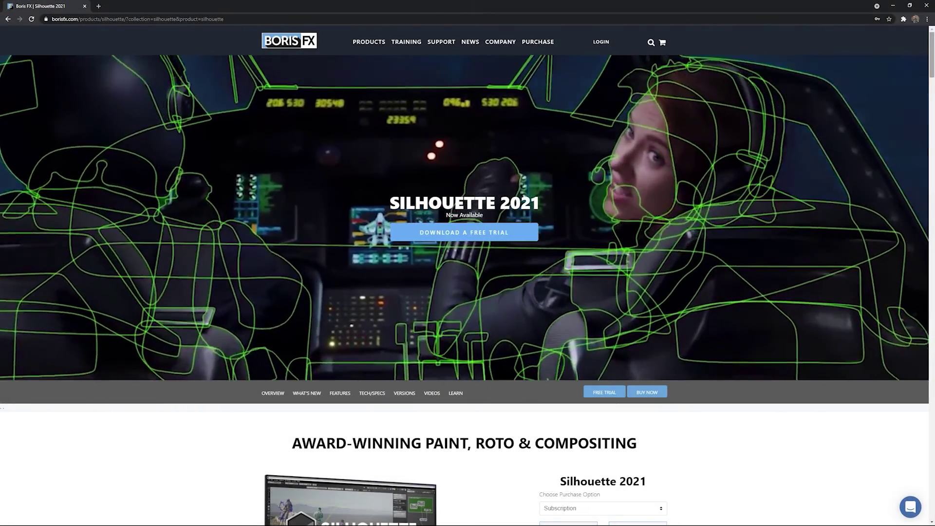
Open the Silhouette 2021 purchase options and highlight the Add-On: Mocha Pro plug-in.
{"action": "scroll", "coordinate": [464, 243], "scroll_direction": "down", "scroll_amount": 1}
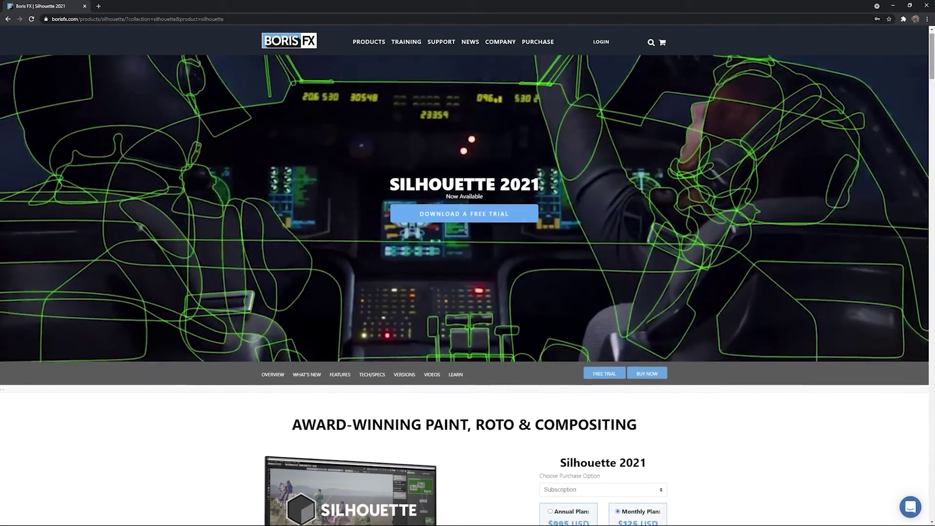
{"action": "scroll", "coordinate": [464, 244], "scroll_direction": "down", "scroll_amount": 3}
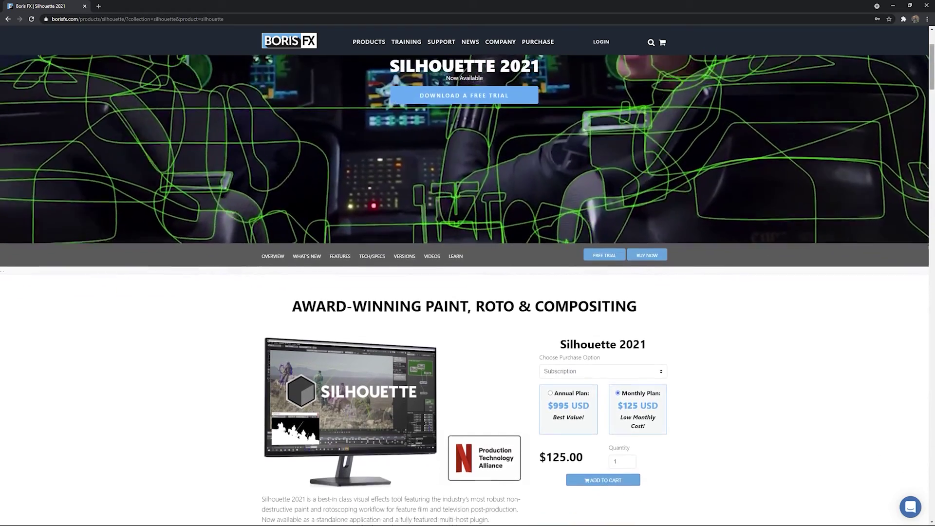
{"action": "scroll", "coordinate": [465, 244], "scroll_direction": "down", "scroll_amount": 2}
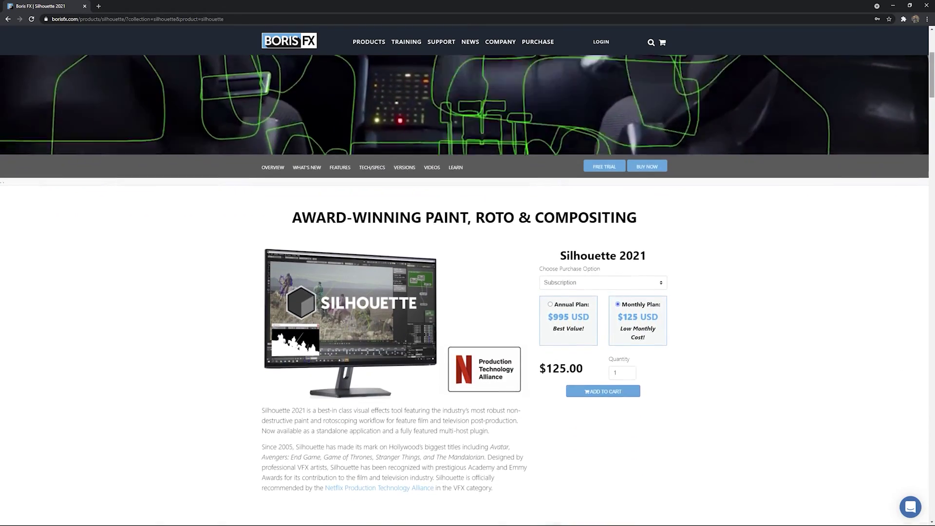
{"action": "scroll", "coordinate": [465, 244], "scroll_direction": "down", "scroll_amount": 1}
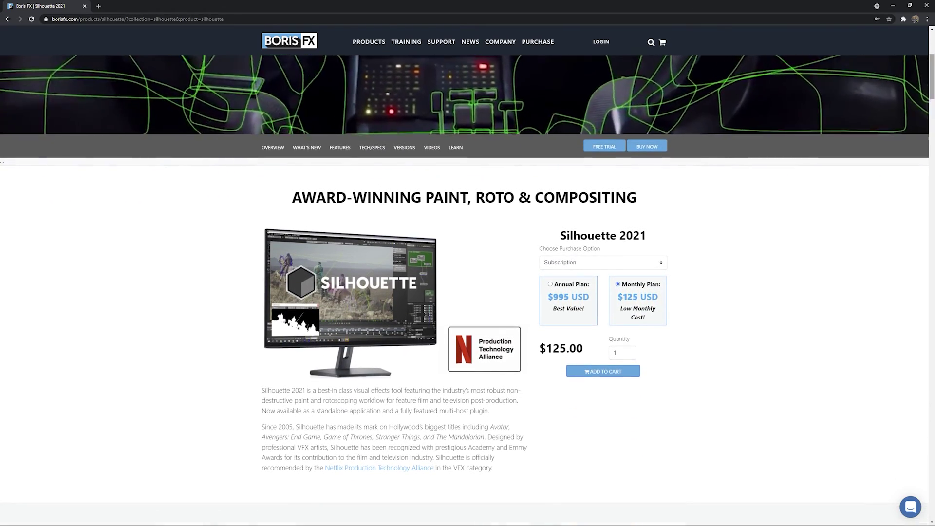
{"action": "left_click", "coordinate": [658, 263]}
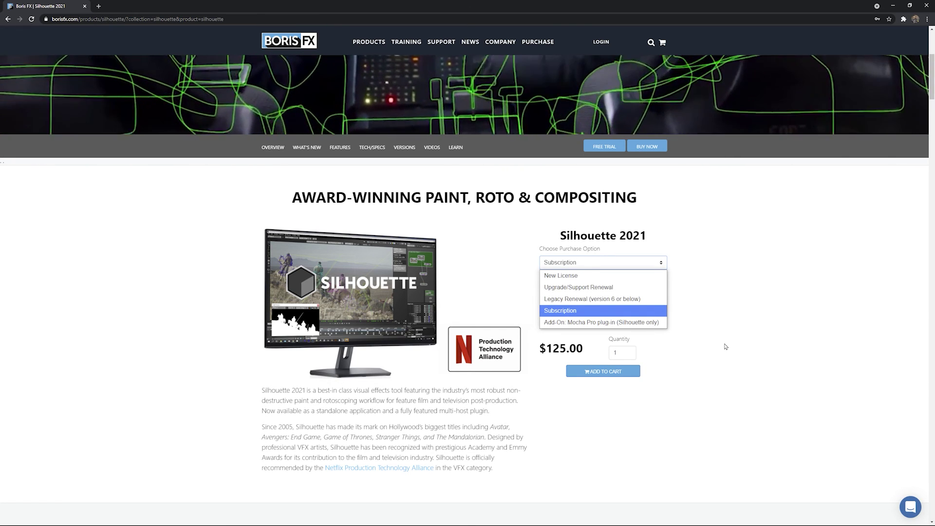
{"action": "key", "text": "Down"}
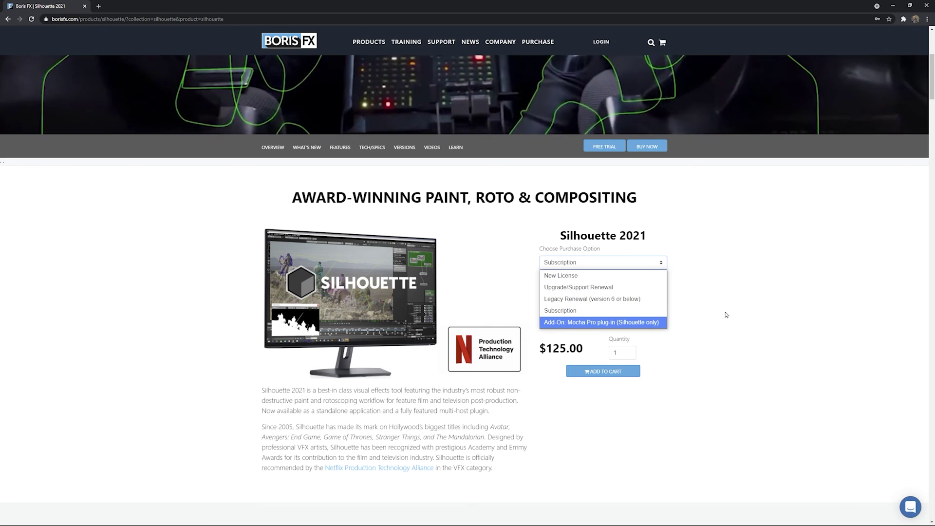